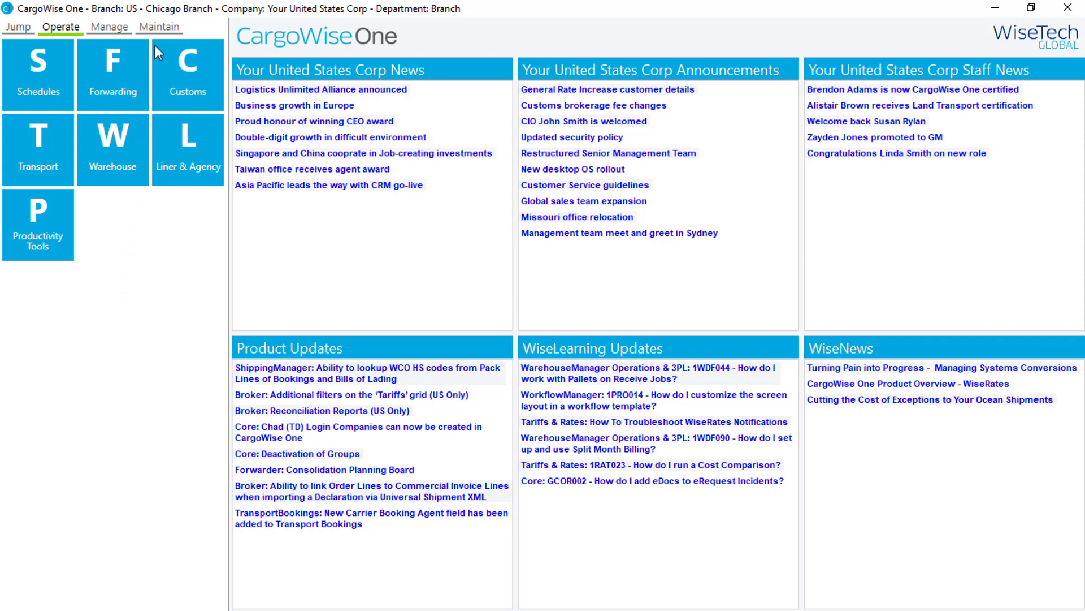
Open the System Registry from Maintain > System
click(158, 25)
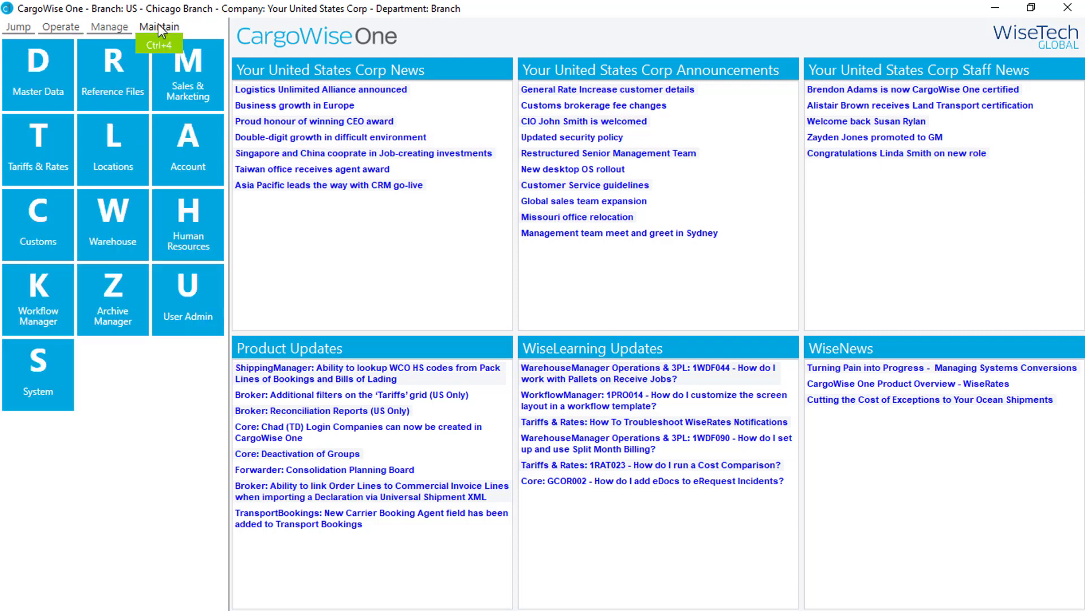
click(39, 362)
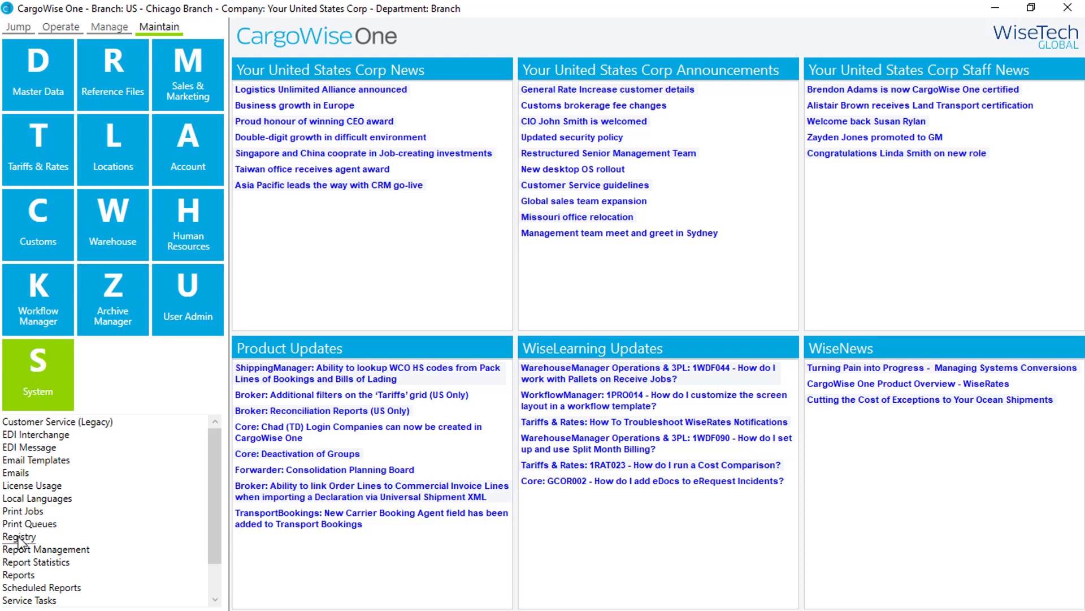
click(19, 537)
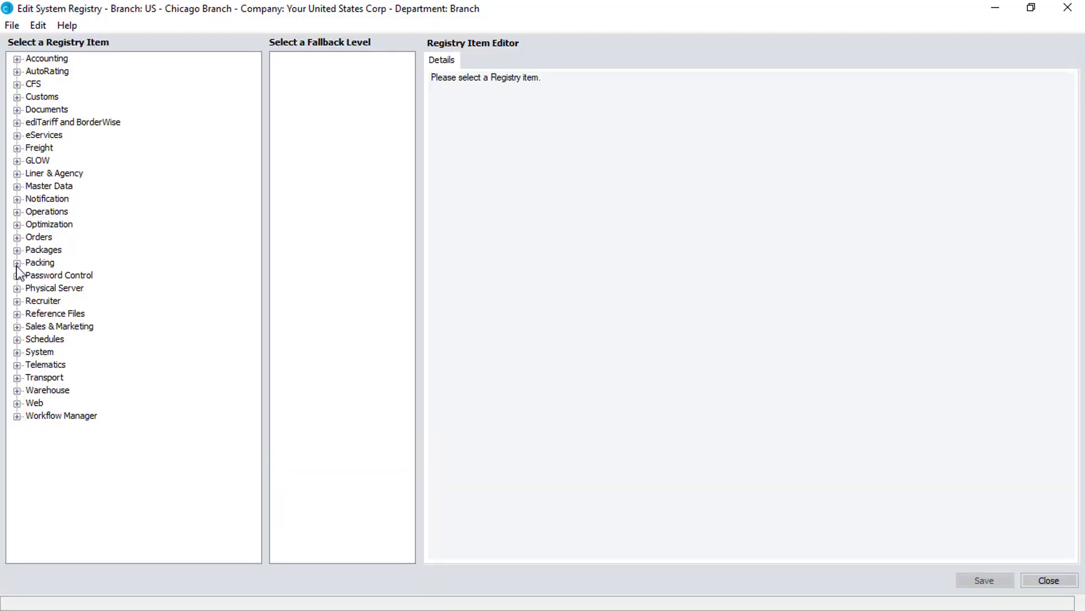
Select Accounting > Payable Defaults > Default Settings > CASS > CASS Charge Codes and expand Companies
click(17, 59)
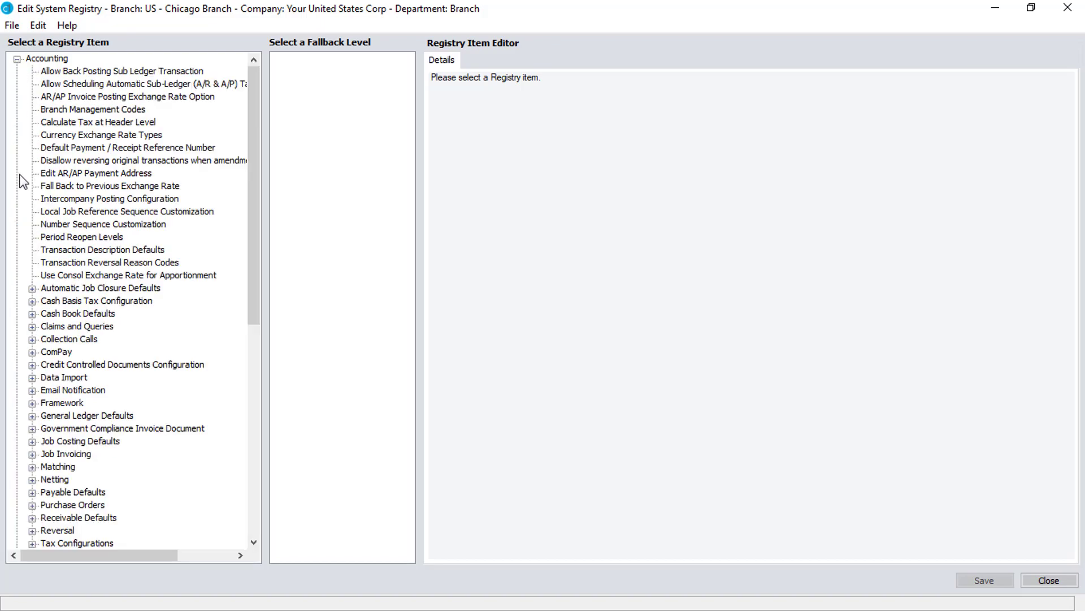
click(32, 492)
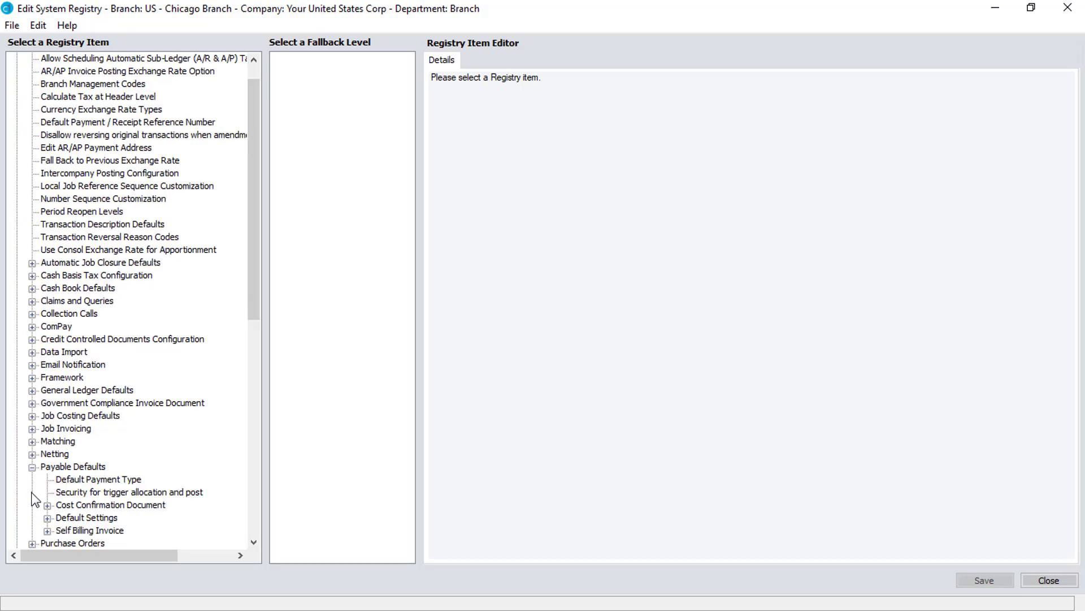
click(47, 518)
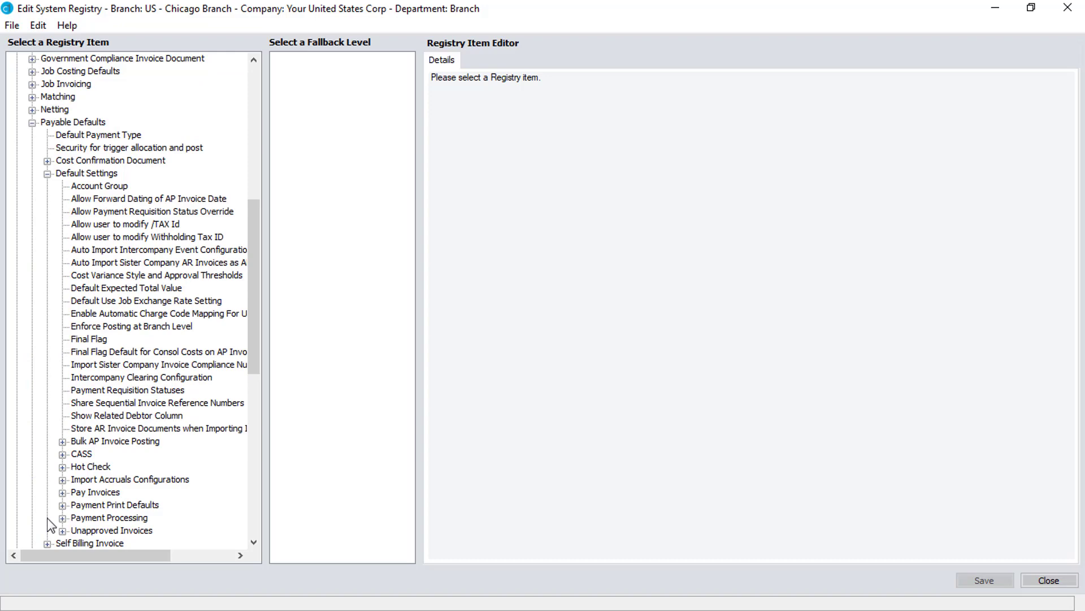
click(63, 454)
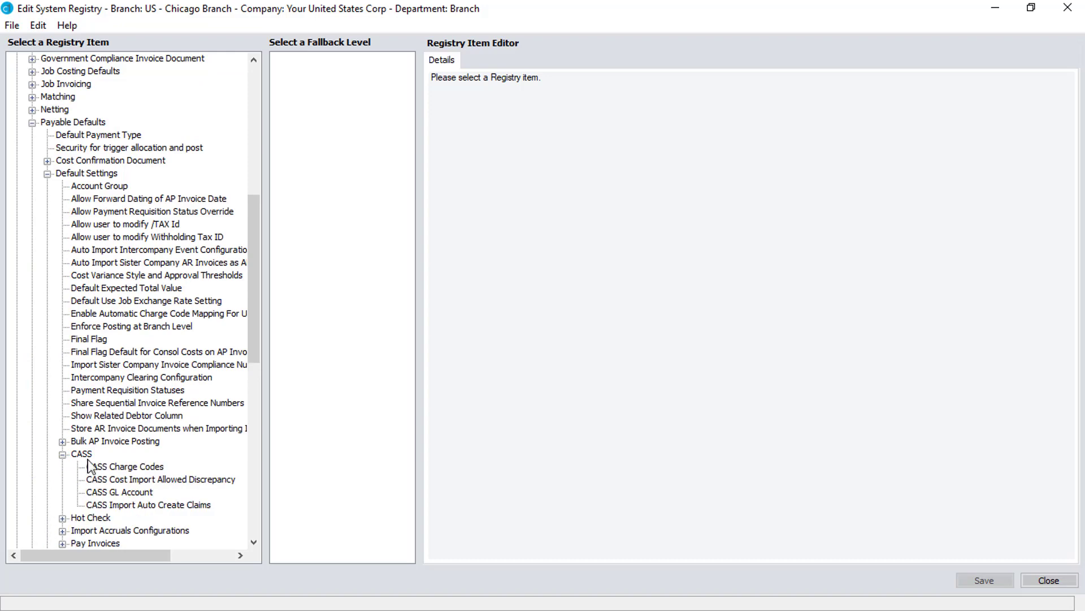
click(120, 467)
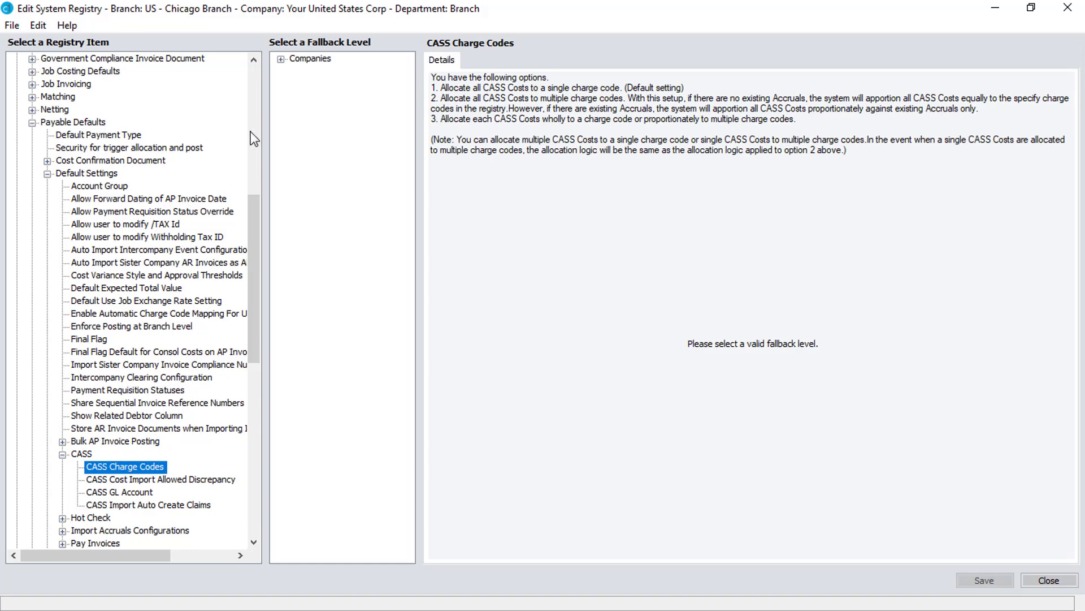
click(281, 59)
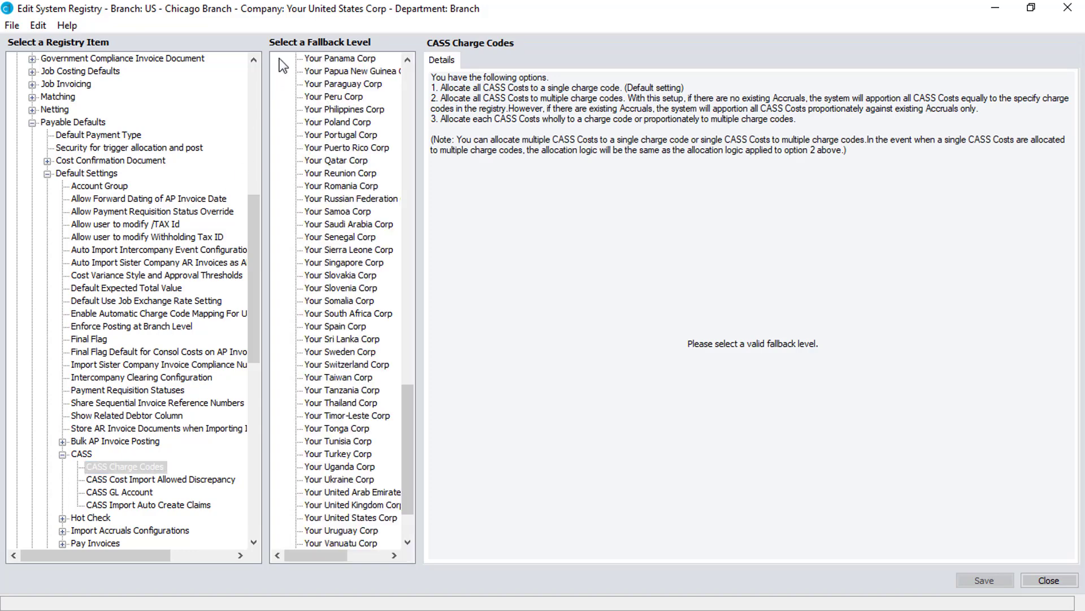
For Your United States Corp, tick Override Default and fill CASS Charge Codes with CIMP/CEXP rows
click(343, 518)
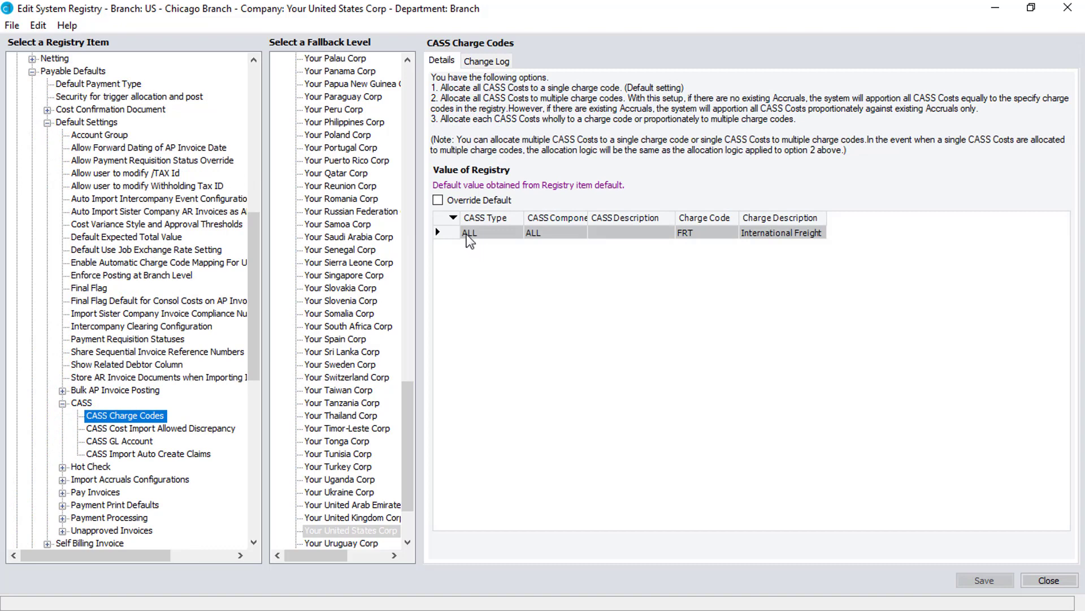
click(439, 200)
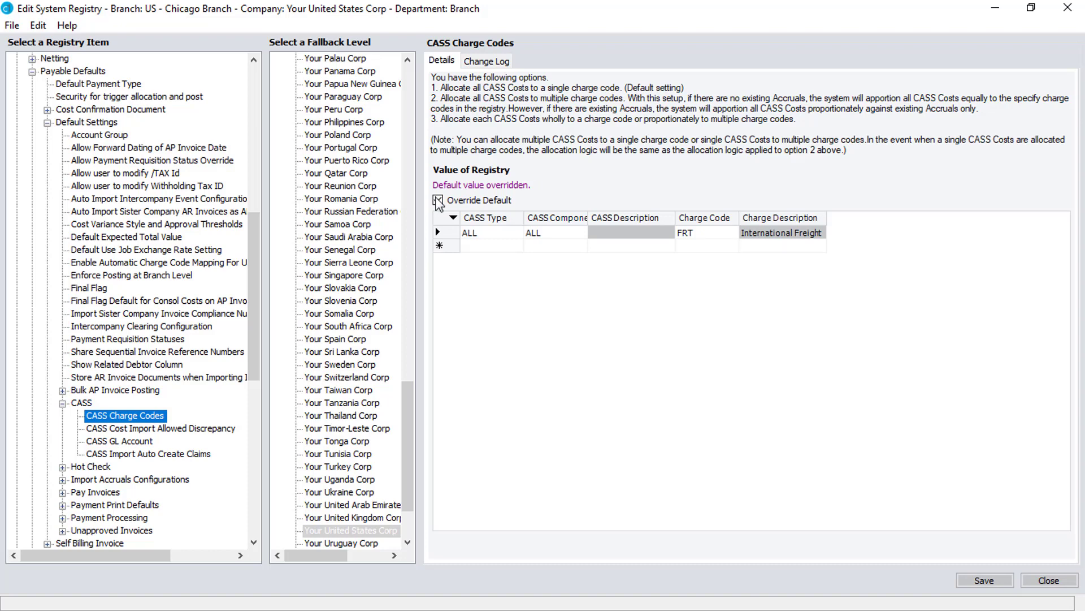
click(499, 235)
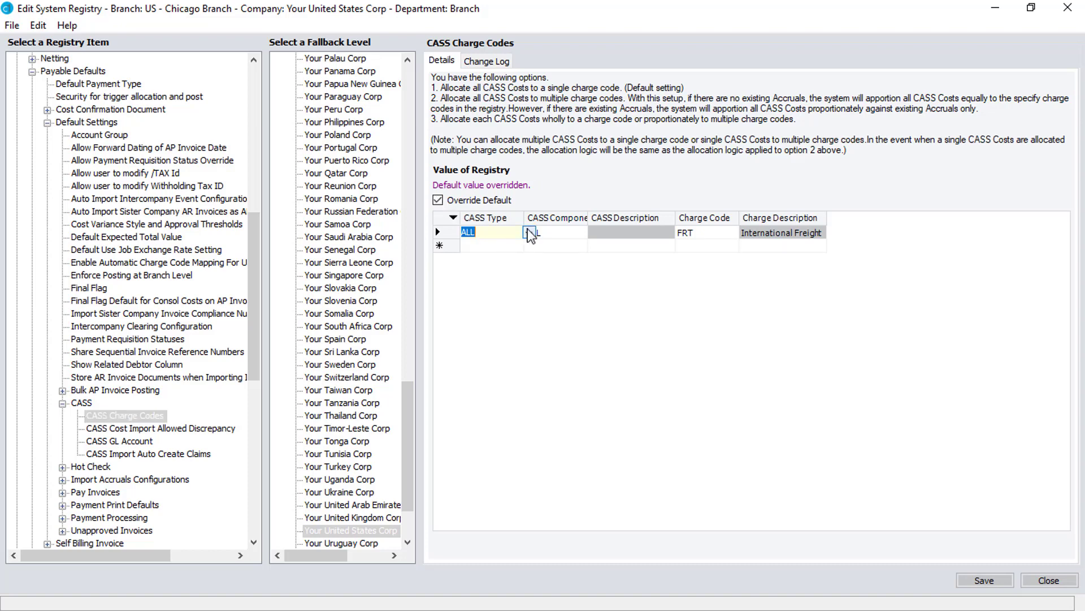
click(529, 233)
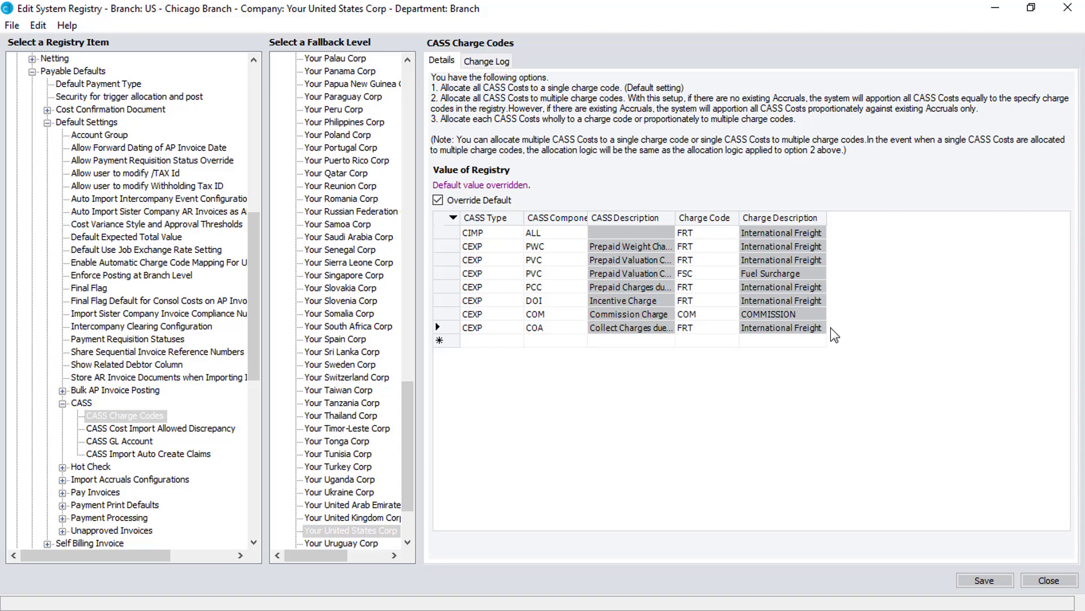
click(117, 428)
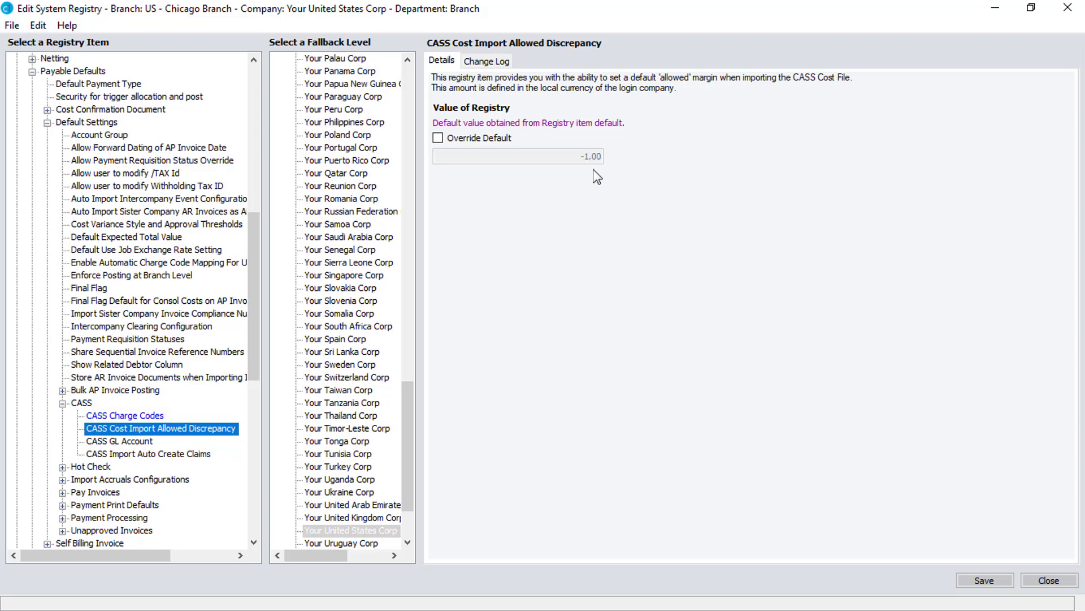
Override Auto Create Claims to OVR for Your United States Corp, then review CASS GL Account 6800.00.00
click(128, 454)
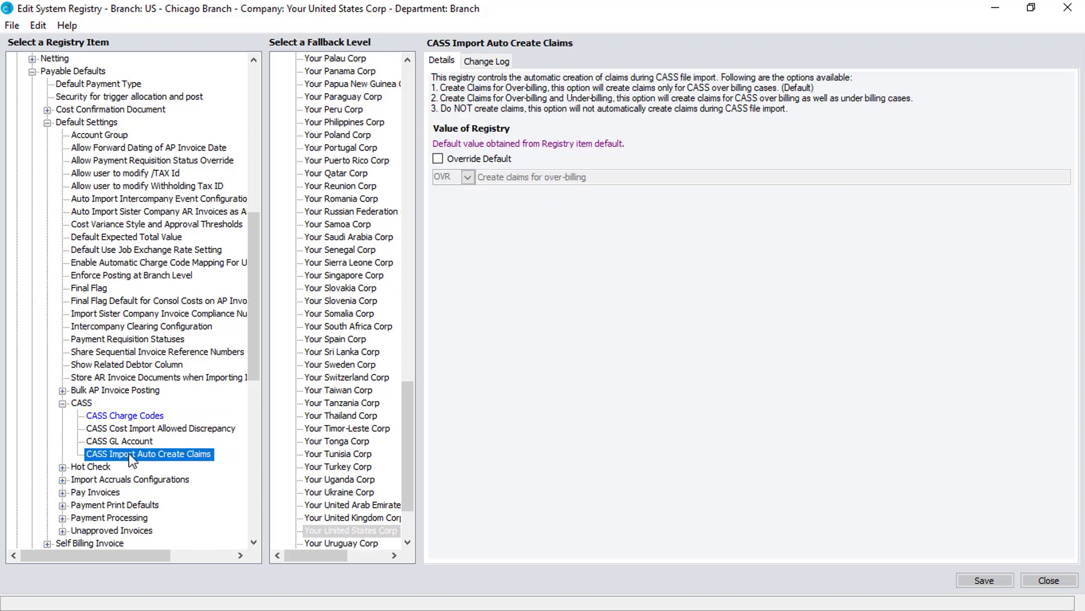
click(342, 530)
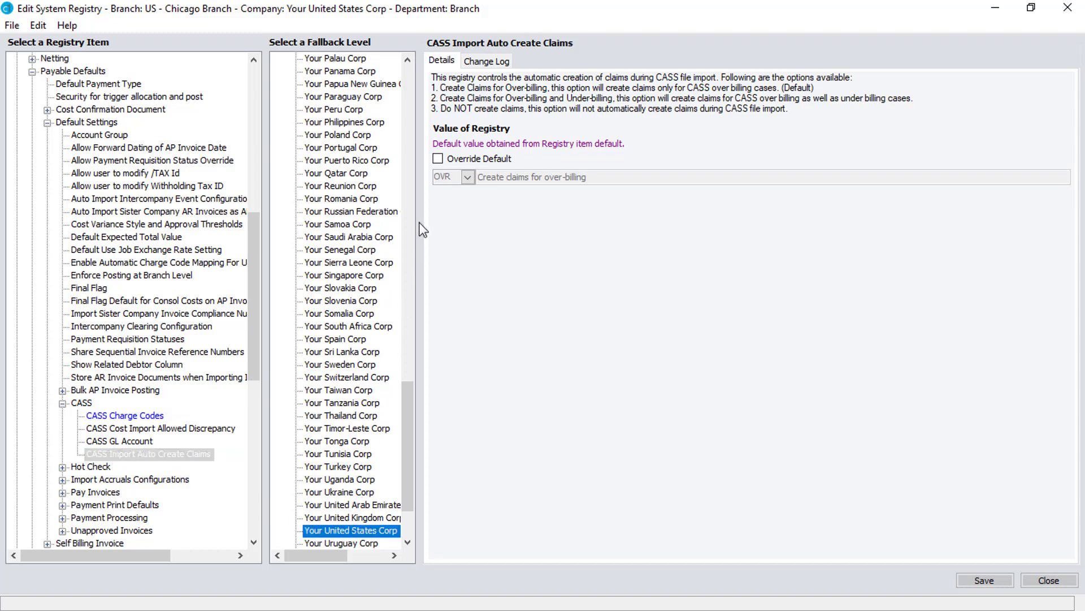
click(439, 159)
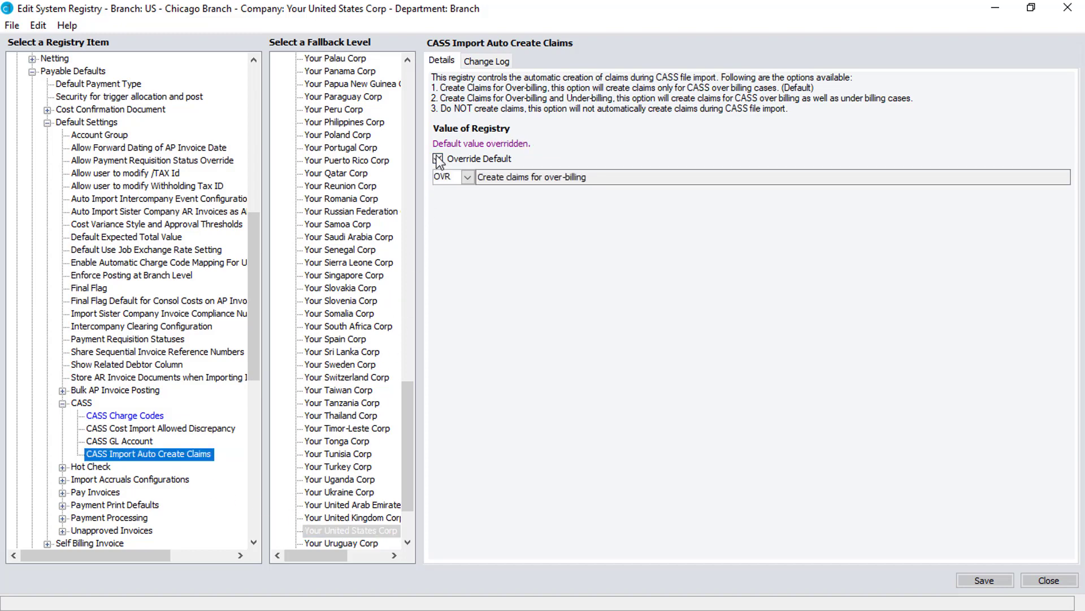
click(467, 177)
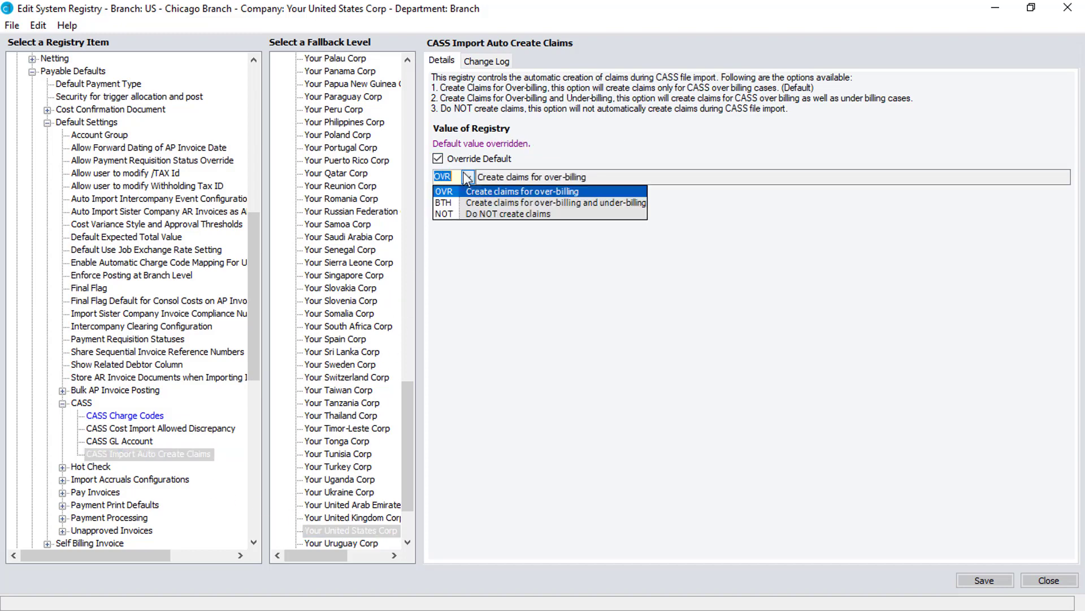
click(465, 236)
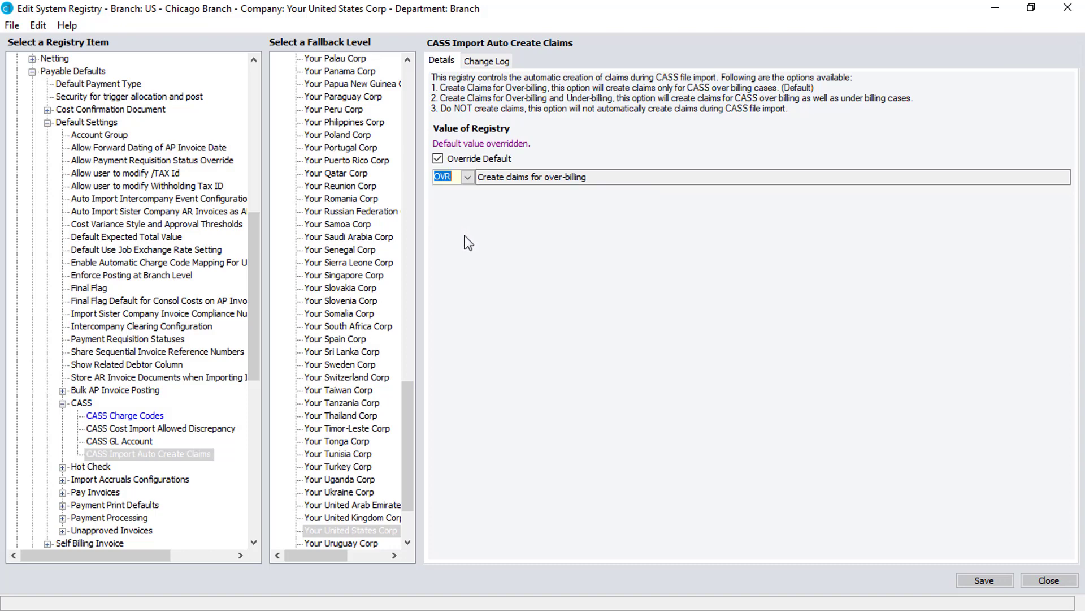
click(112, 440)
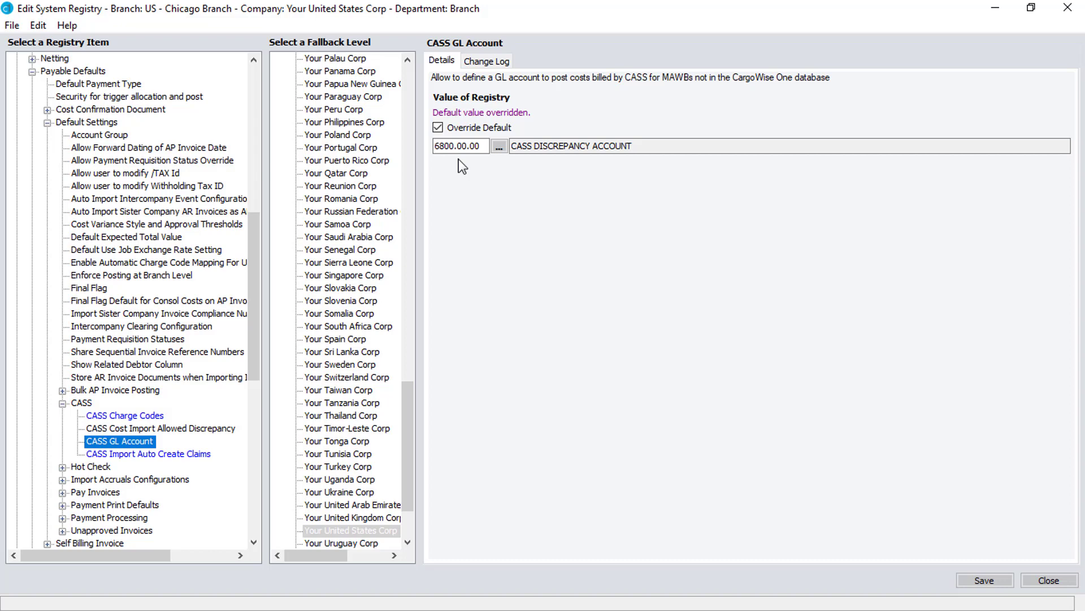
scroll(459, 160, down, 9)
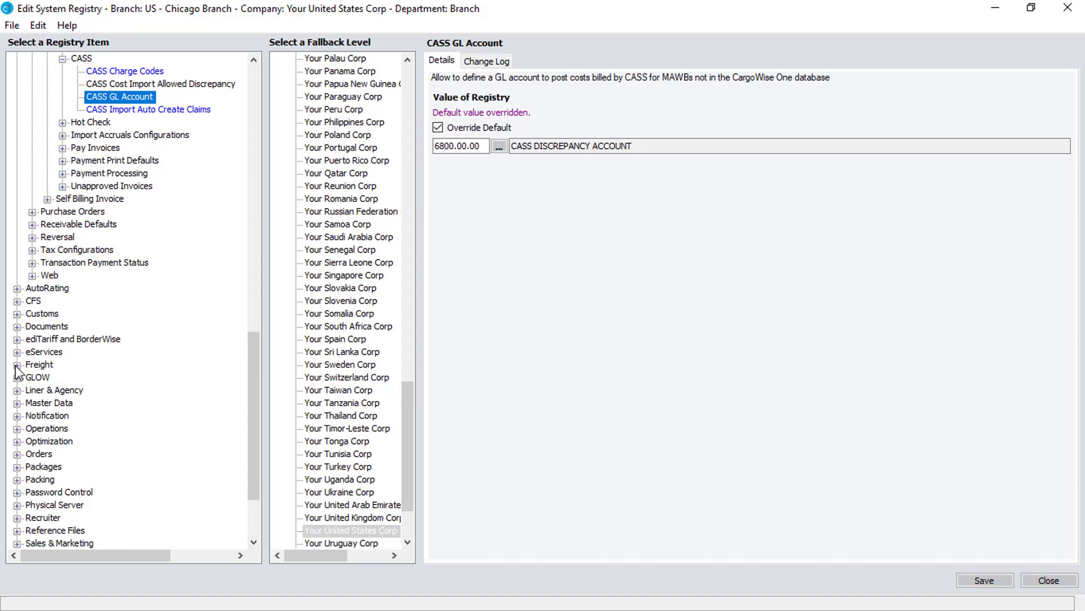
Open Freight > AWB > MAWB > Issuing Carrier Agent IATA Code for the Atlanta branch
click(17, 364)
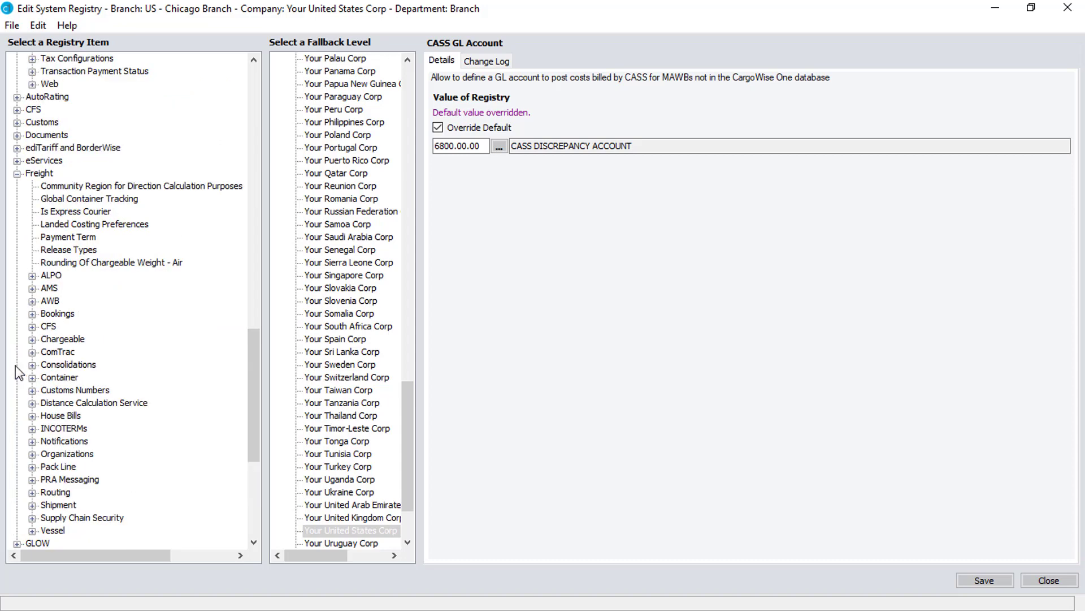
click(32, 301)
click(47, 466)
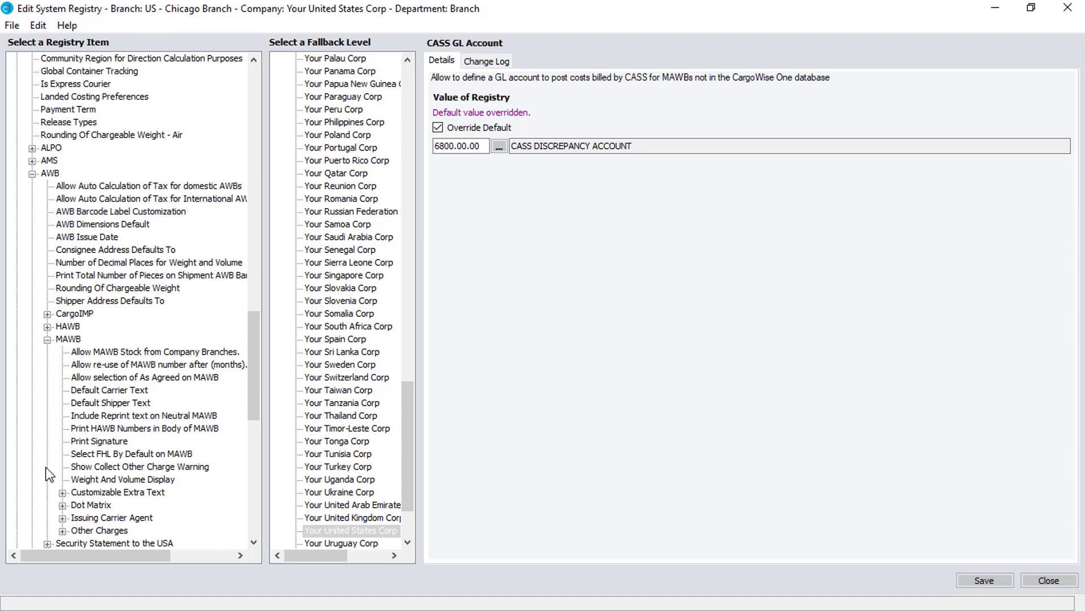
click(62, 518)
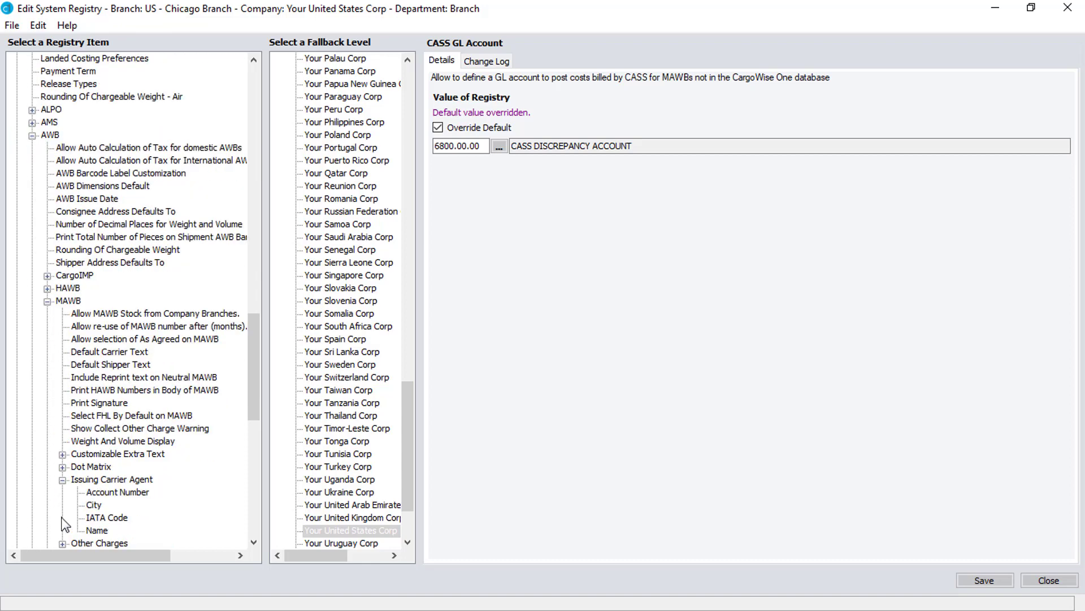
click(102, 516)
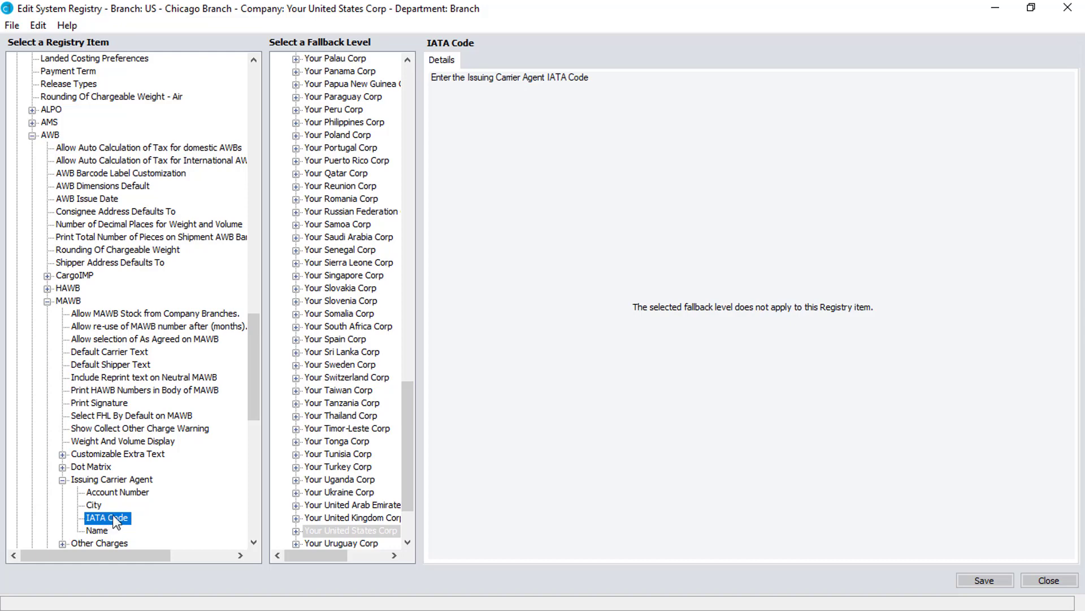
double_click(304, 530)
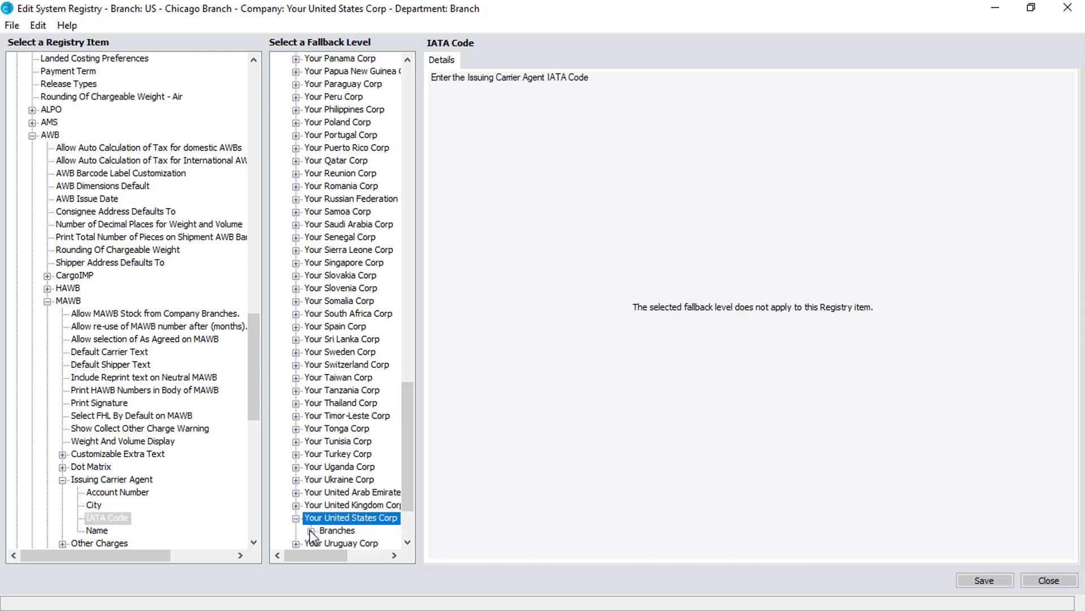
click(311, 531)
click(339, 366)
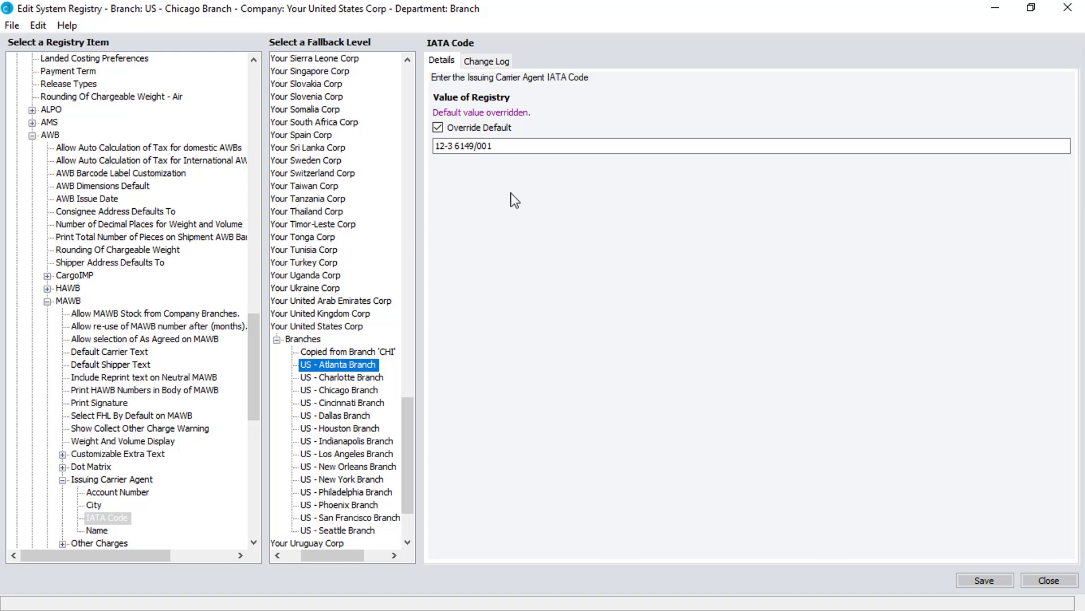
Save all registry changes and close the Edit System Registry window
click(984, 582)
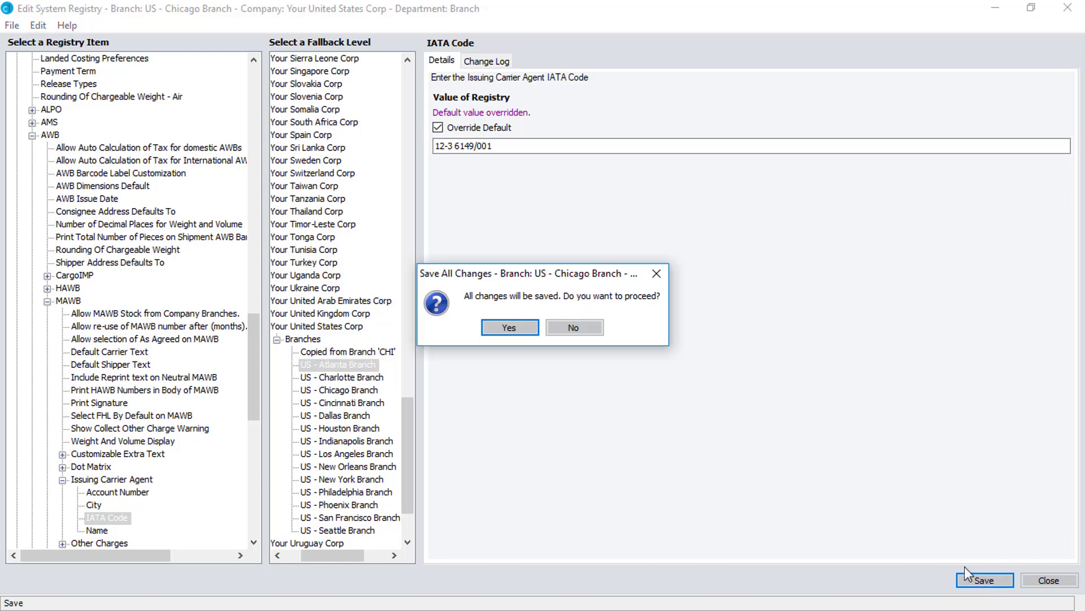
click(507, 321)
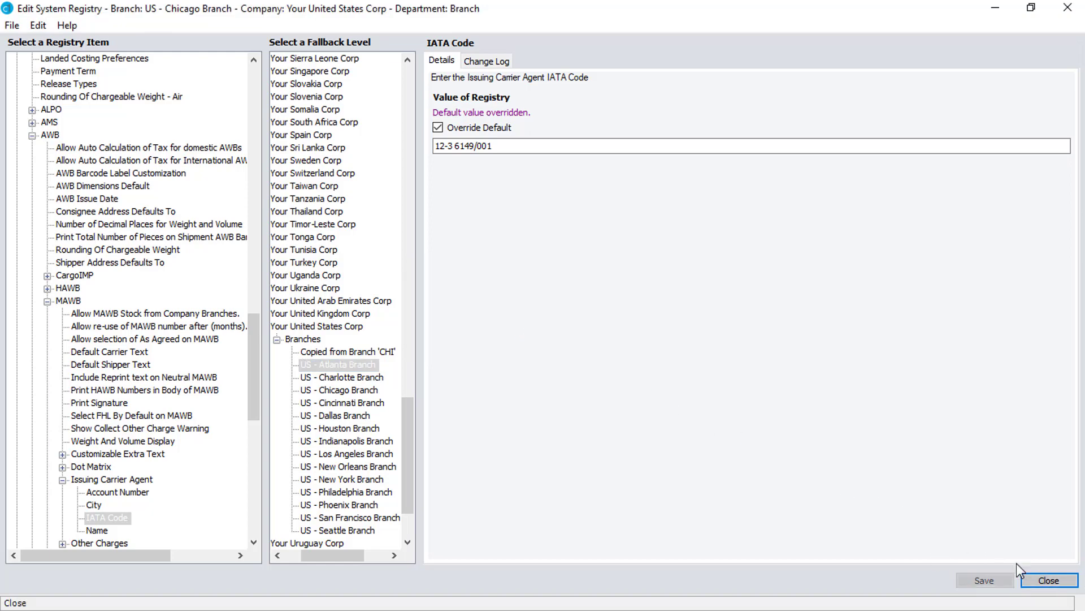
click(1048, 581)
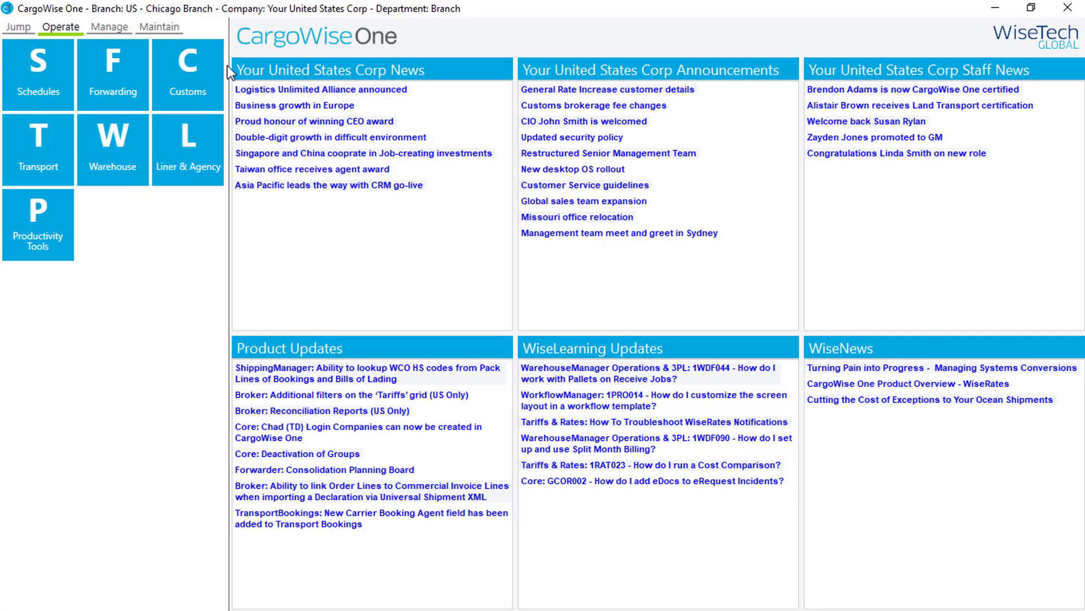
Create and save a new security group with code CASS and description CASS Import
click(156, 23)
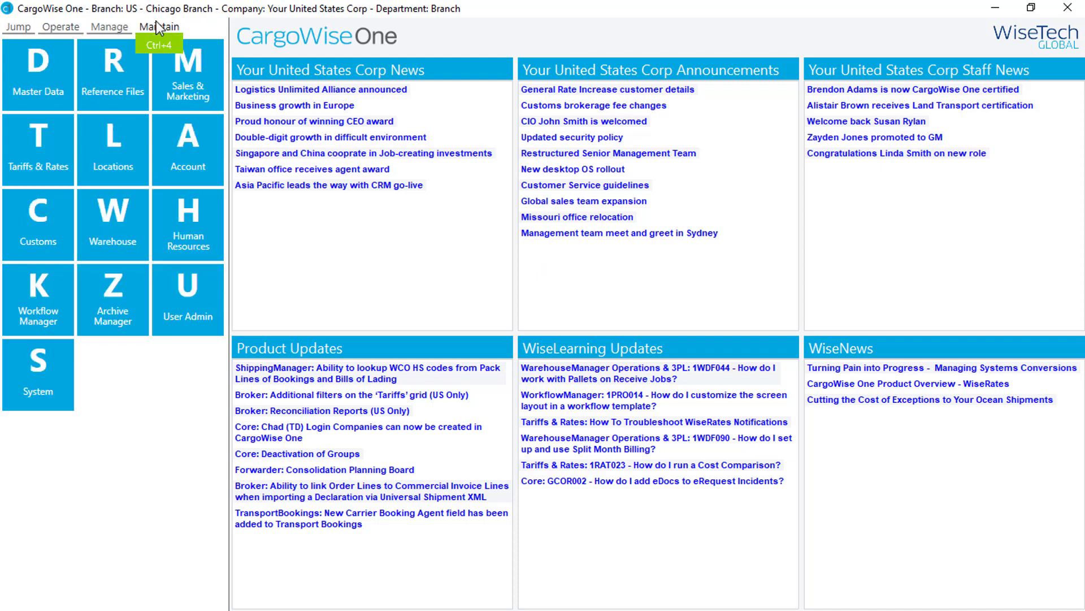
click(188, 286)
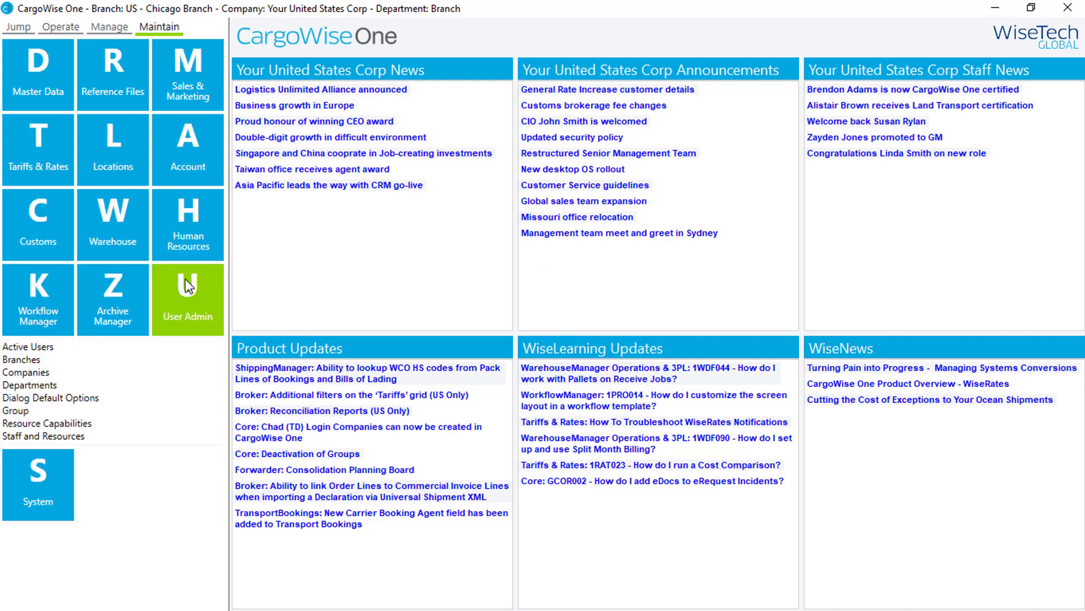
click(14, 411)
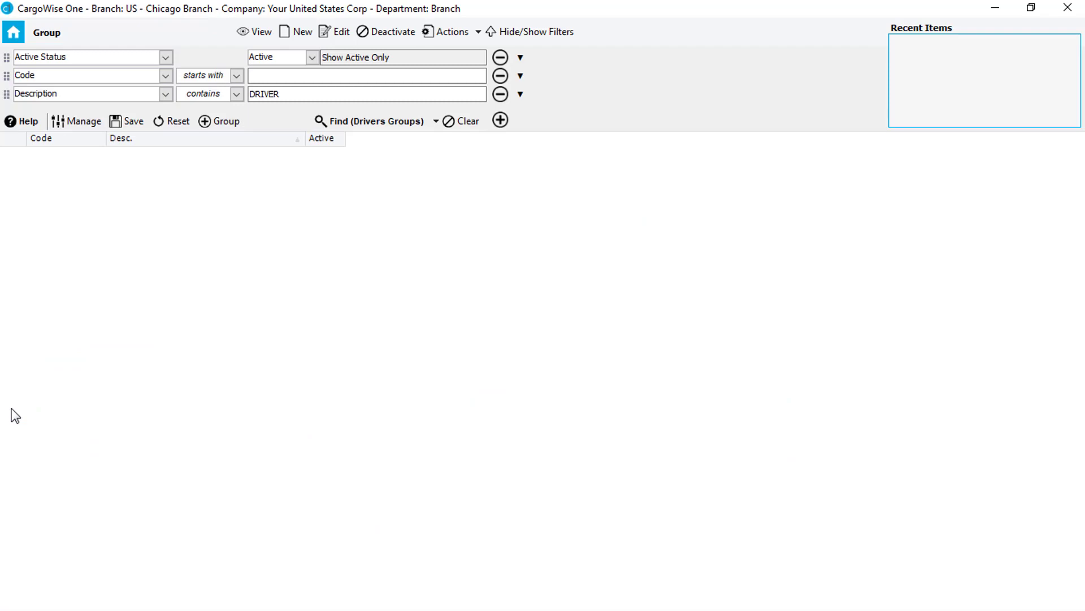
click(284, 32)
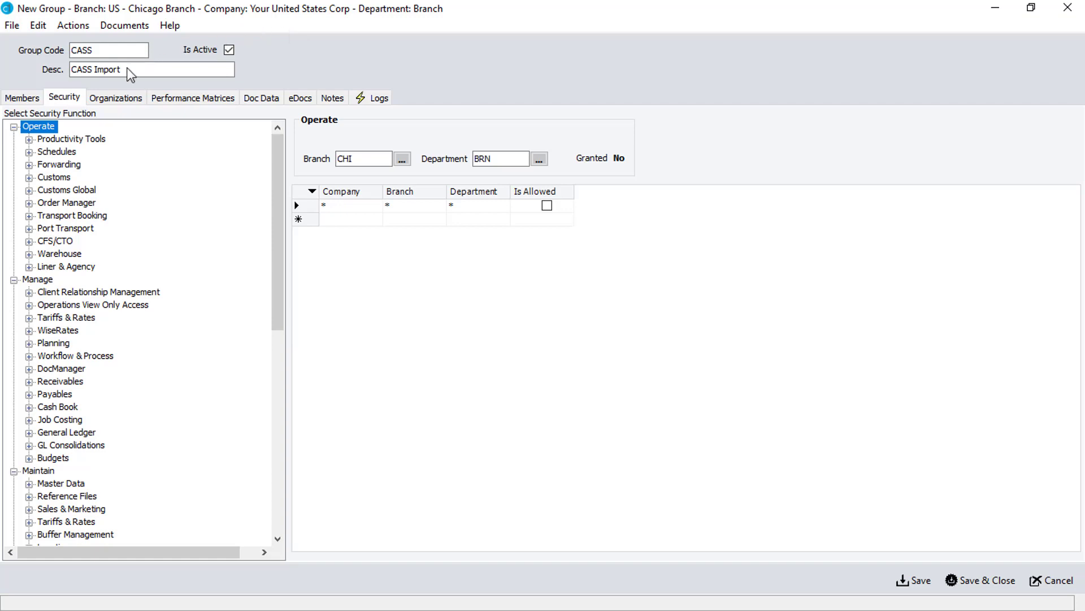
key(ctrl+s)
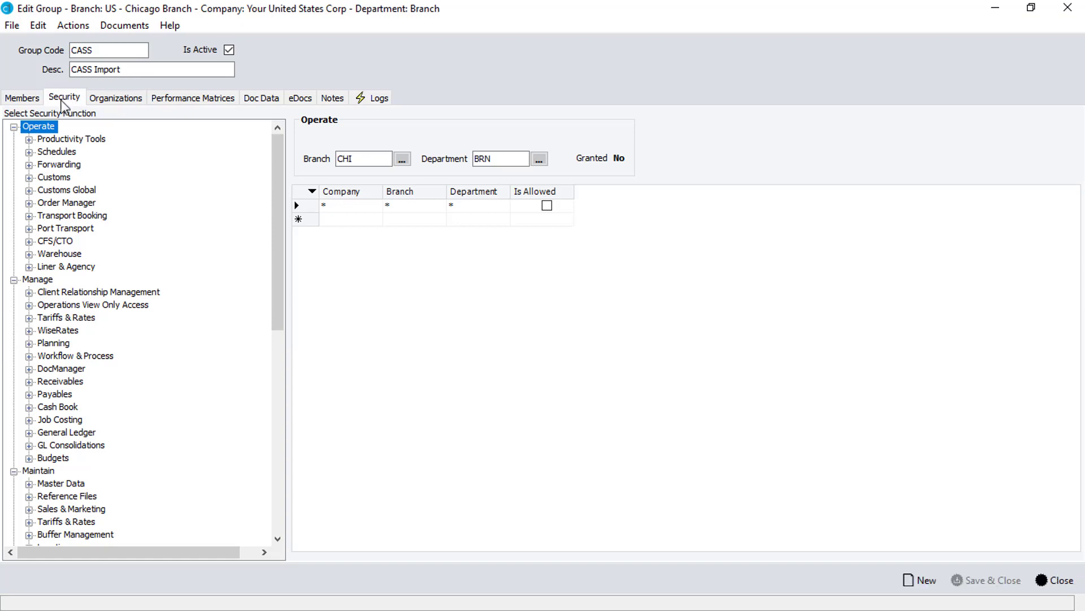
Allow CASS Cost File Import and Payables Transactions under Manage > Payables for the CASS group
click(13, 281)
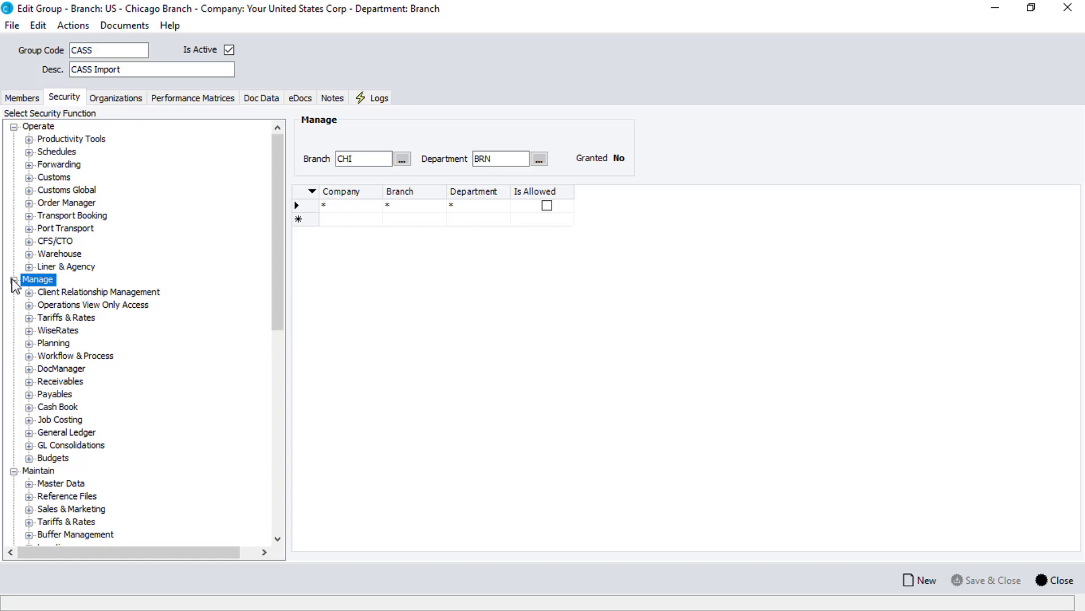
click(29, 394)
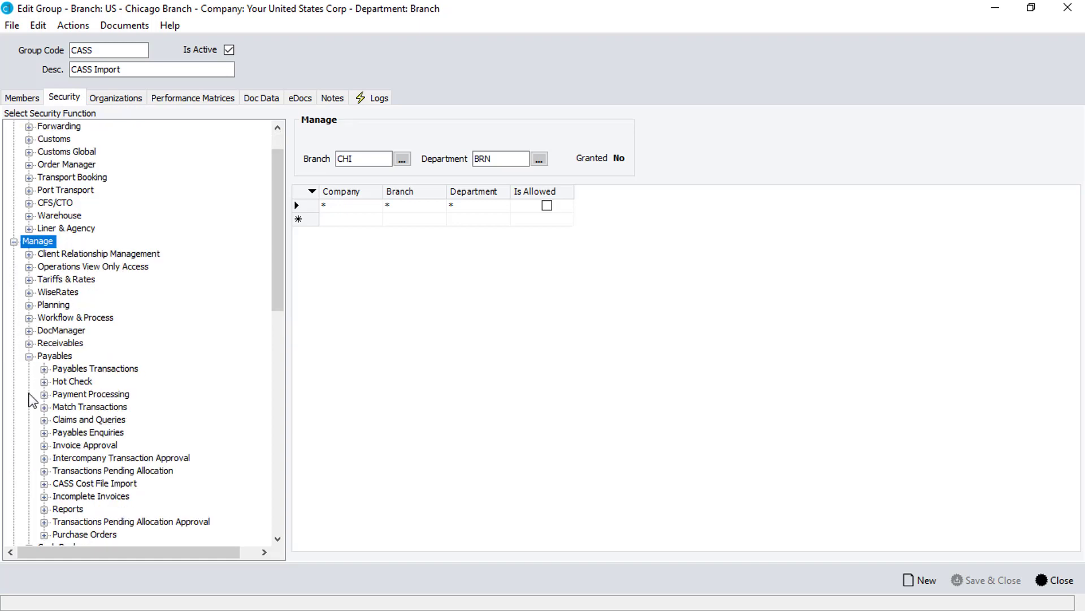
click(74, 484)
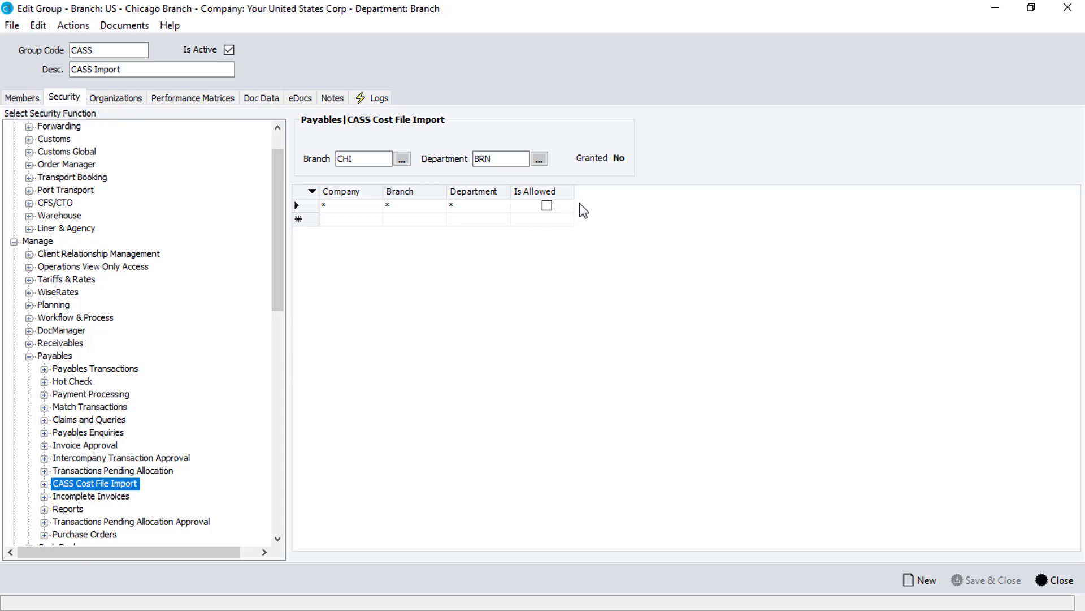
click(547, 206)
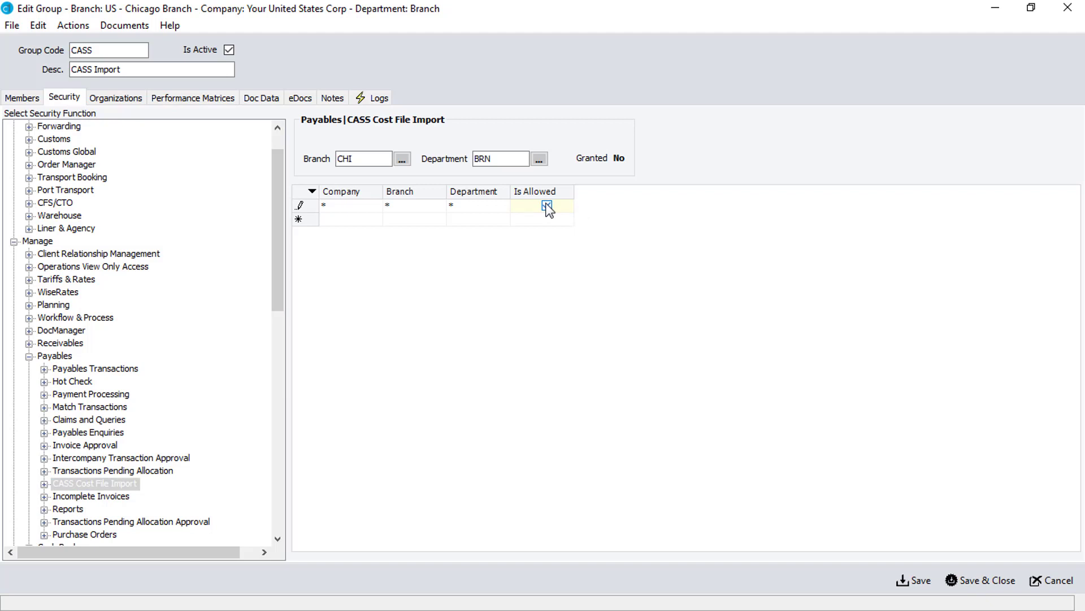
click(84, 369)
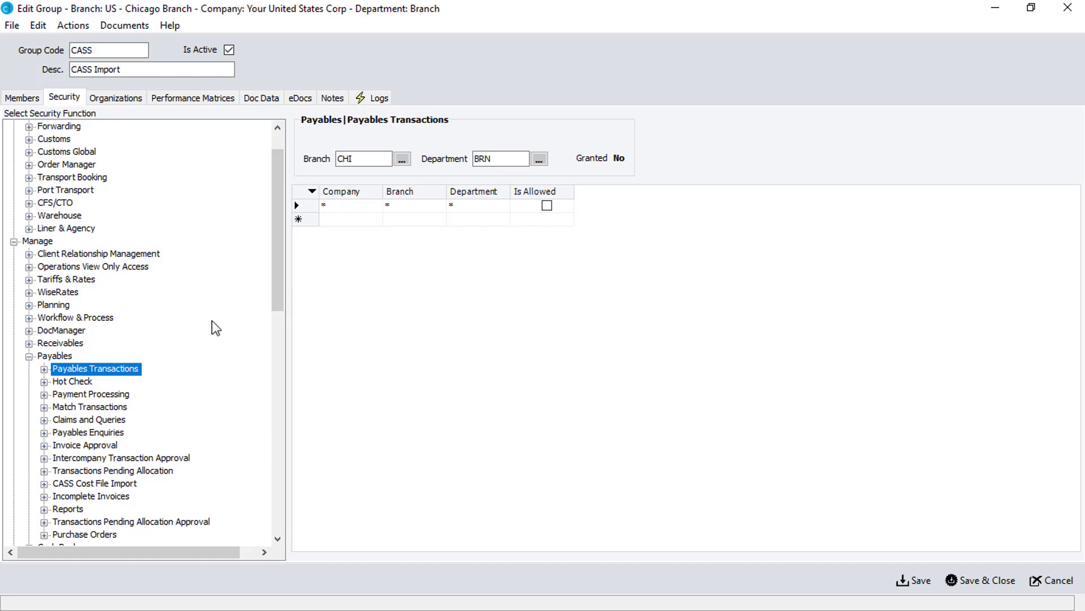
click(547, 206)
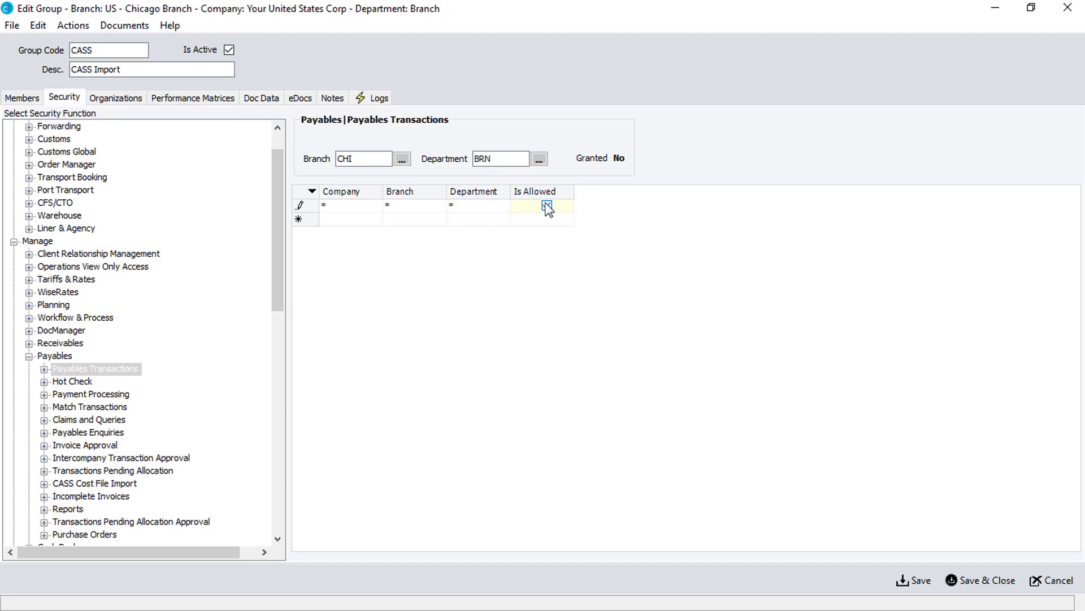
click(23, 98)
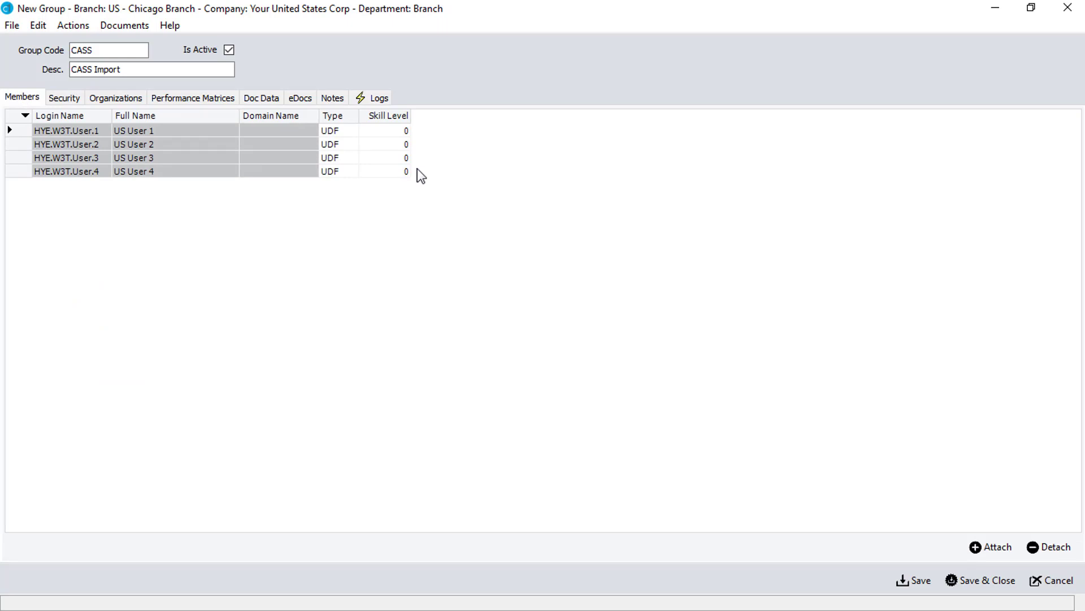
Save and close the CASS Import security group
click(984, 581)
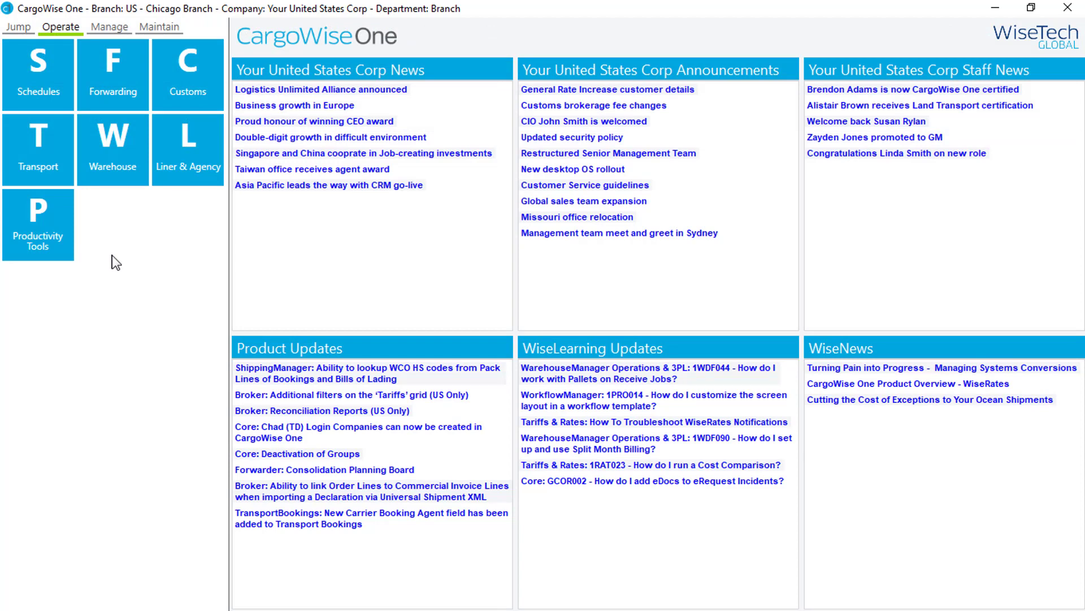
Search carrier organizations named 'AM' and open AMEAIR_WW (American Airlines) for viewing
click(157, 23)
click(42, 59)
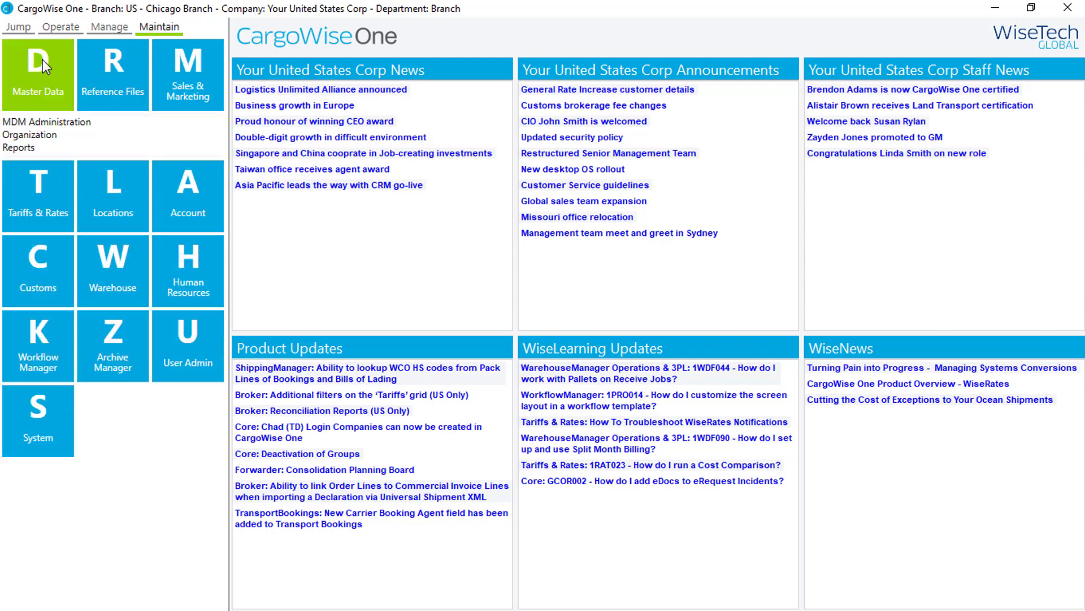
click(28, 135)
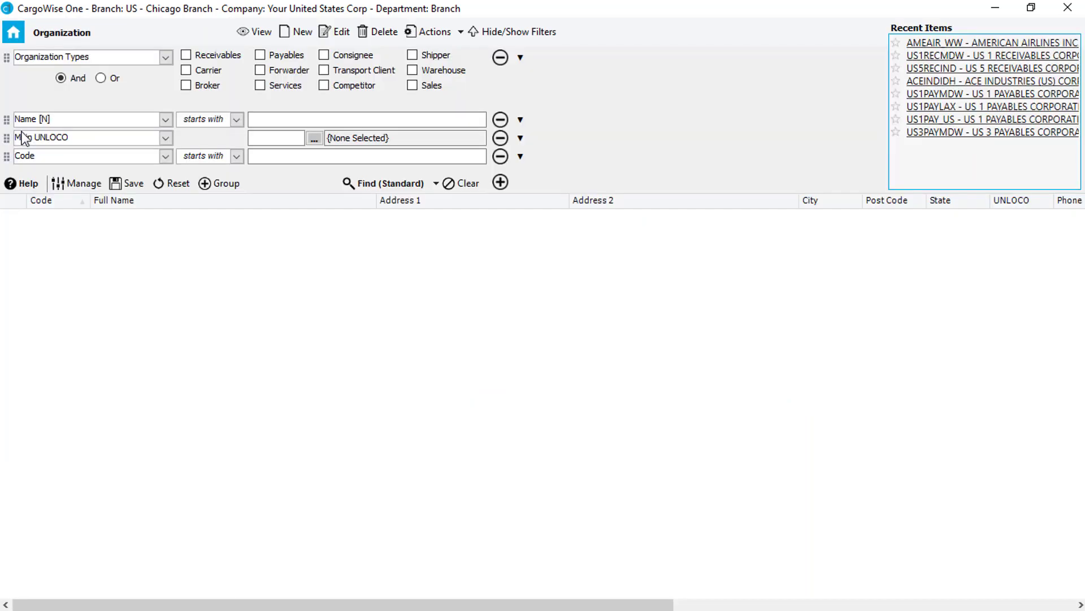
click(266, 120)
text(AM)
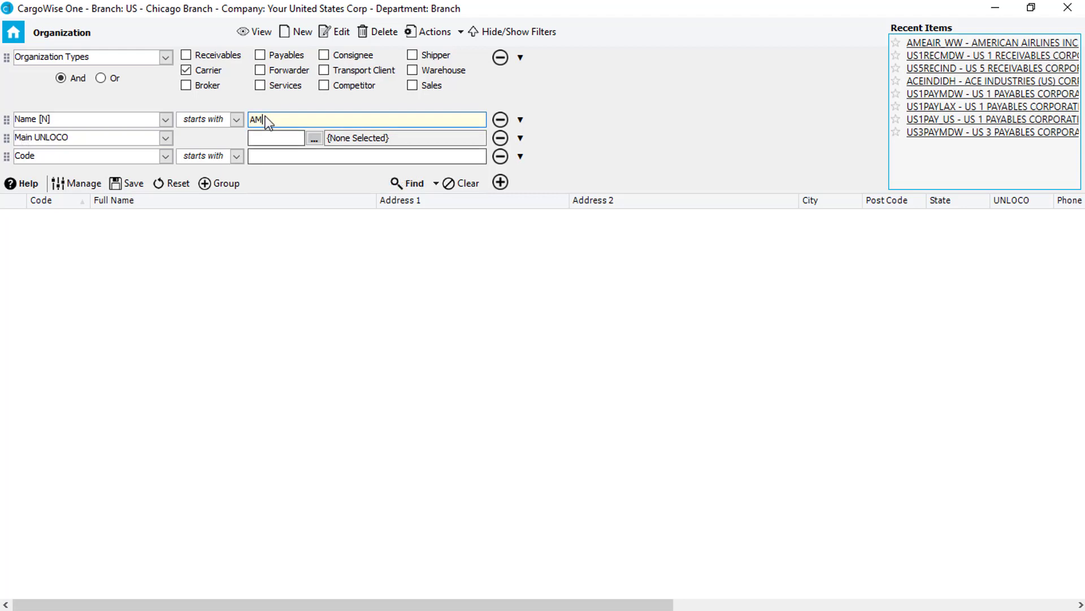
click(410, 185)
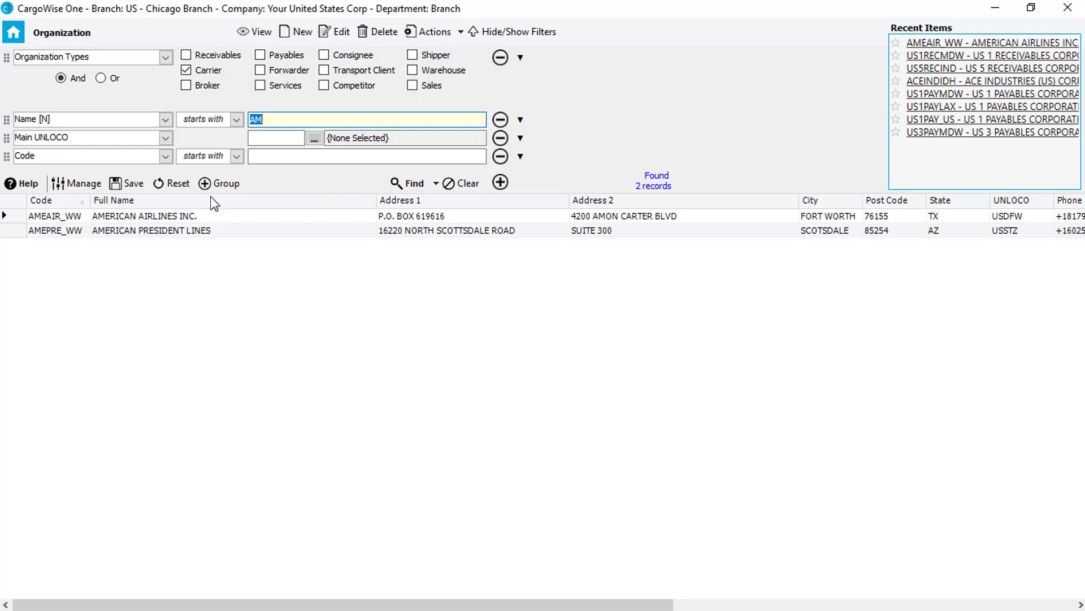
click(16, 215)
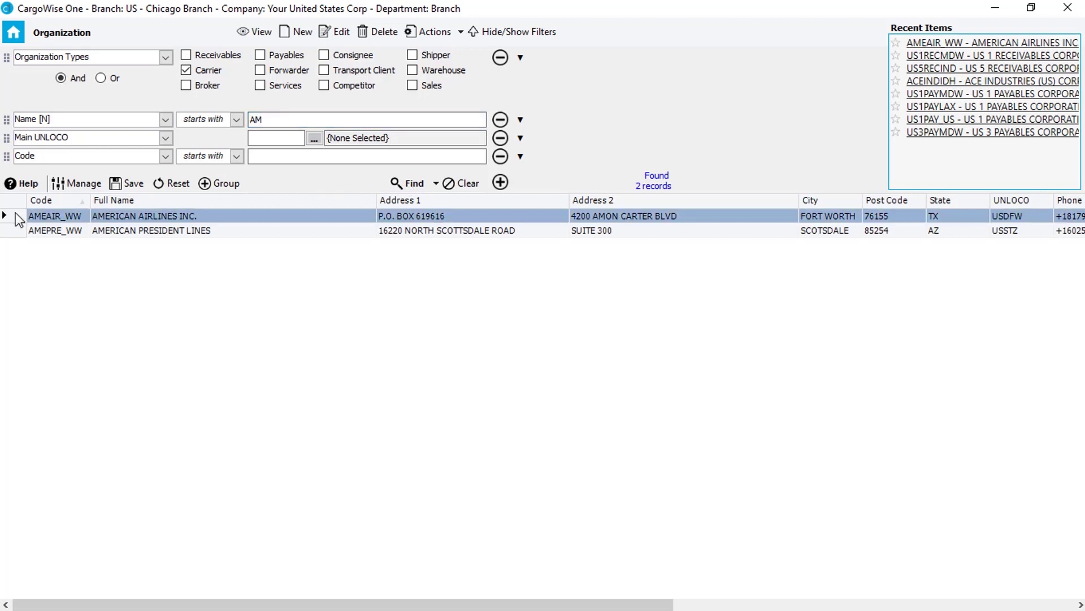
click(244, 32)
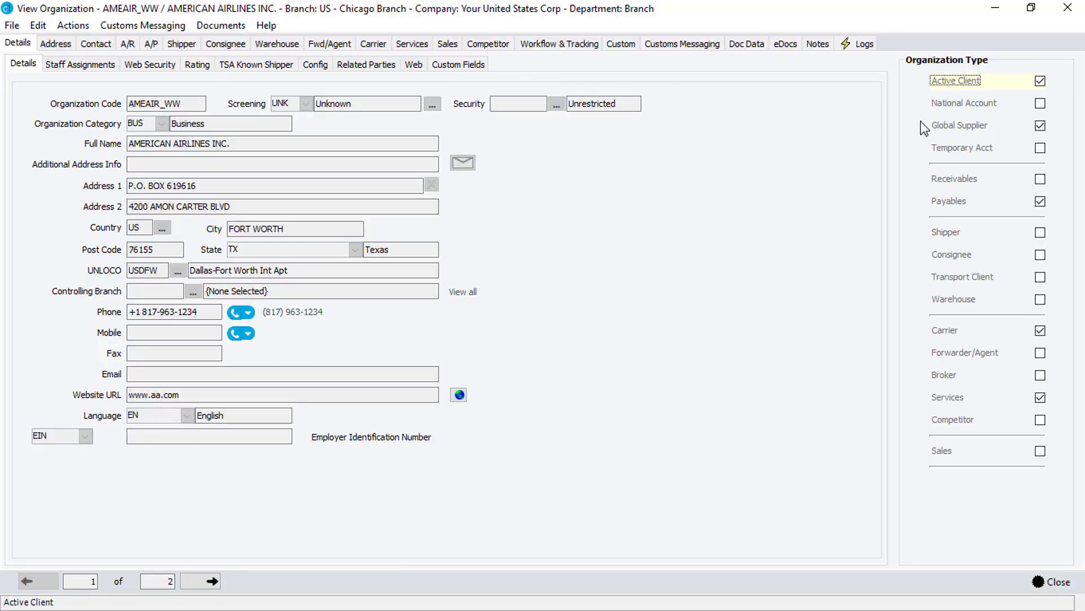
Check American Airlines' Carrier tab, port agencies and settlement group IATCAS_CA IATA CASS
click(375, 45)
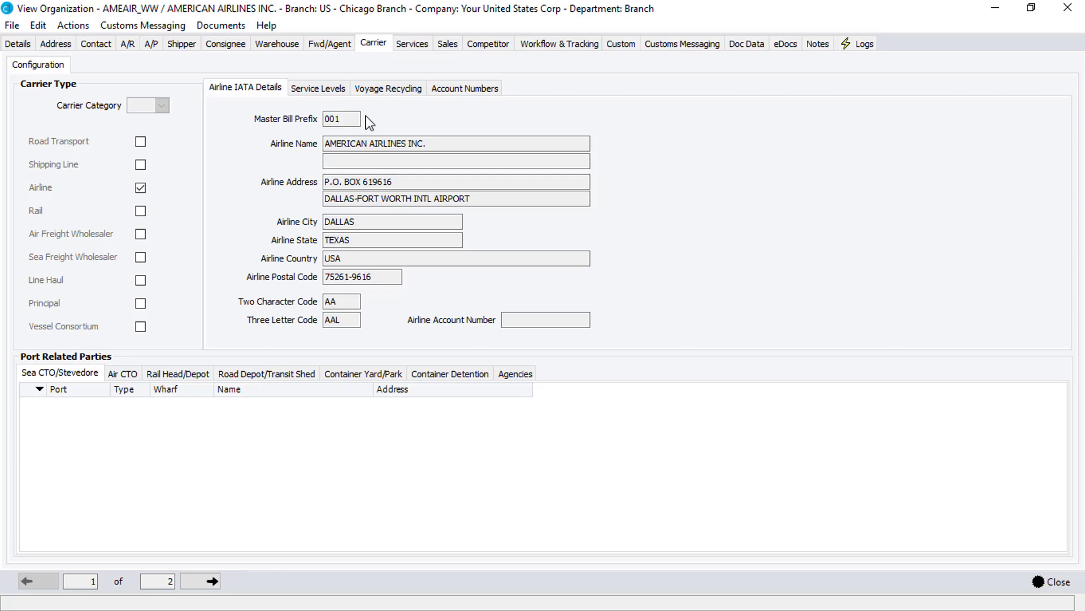
click(519, 375)
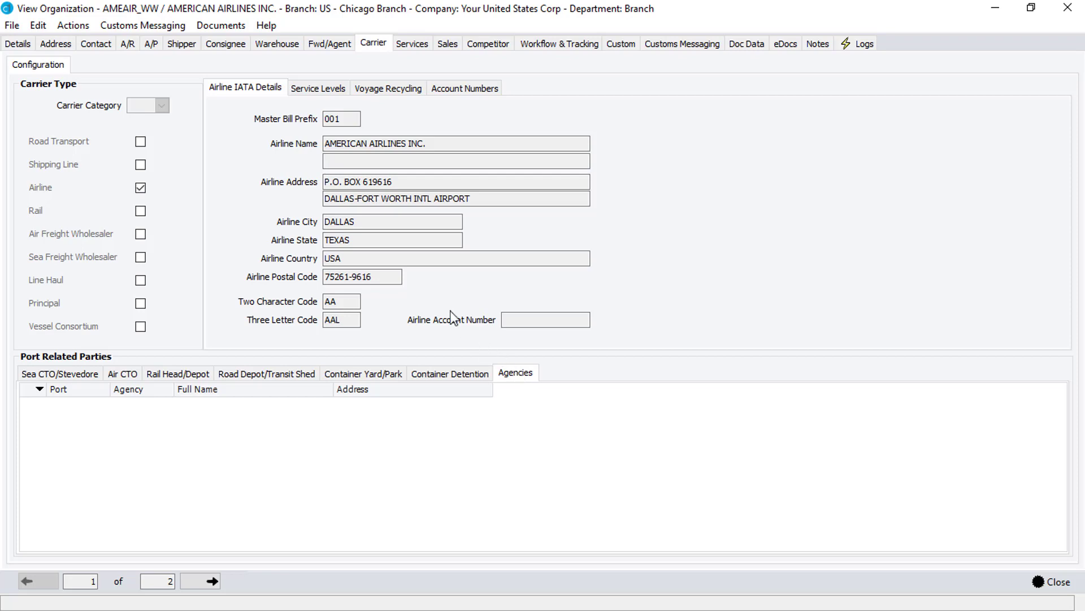
click(152, 44)
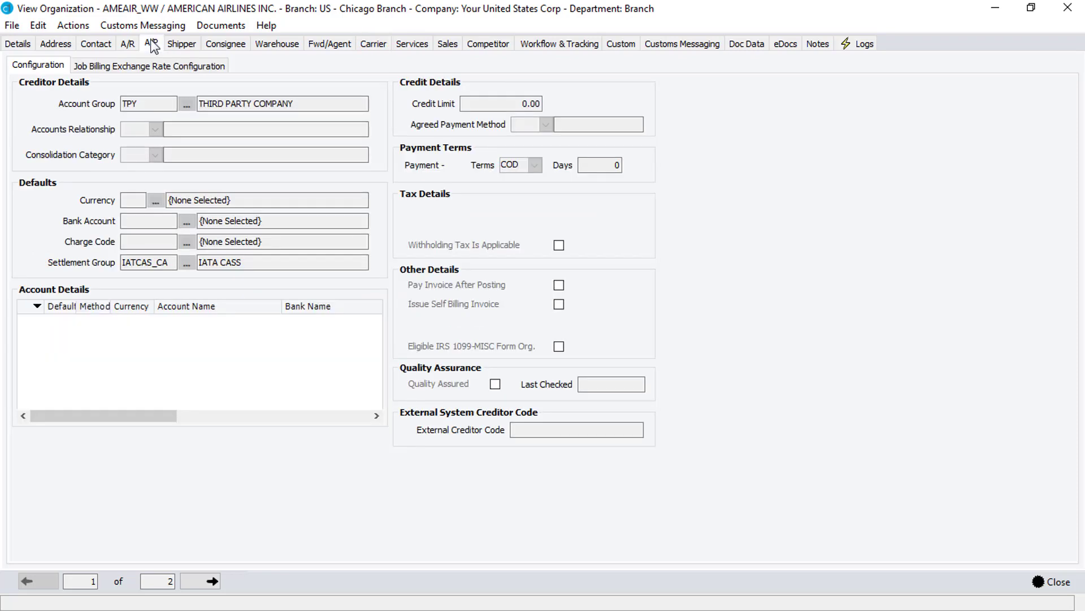